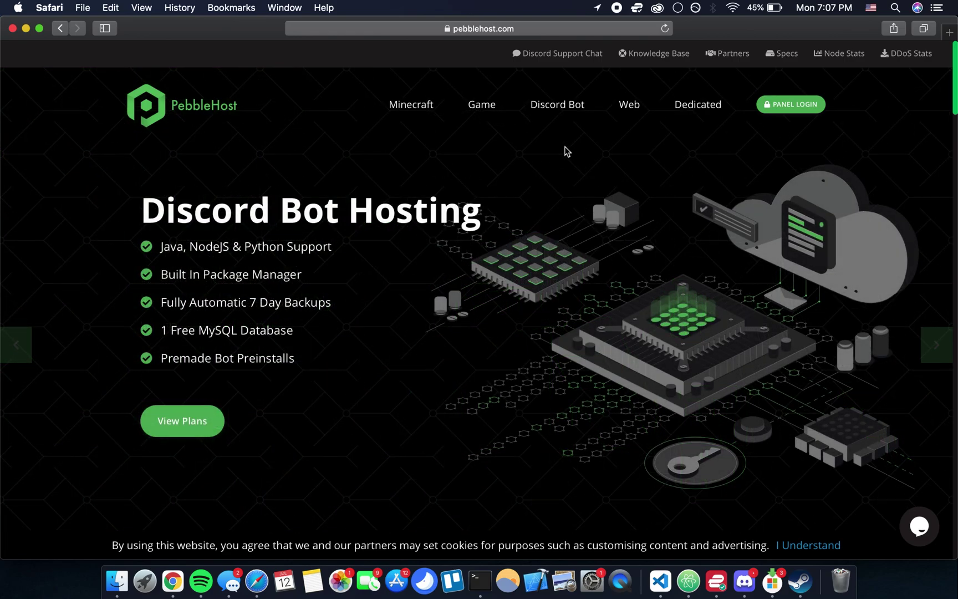
# - Go to the Discord Bot page and scroll down to the $3.00/month Bot Hosting plan
pyautogui.click(550, 104)
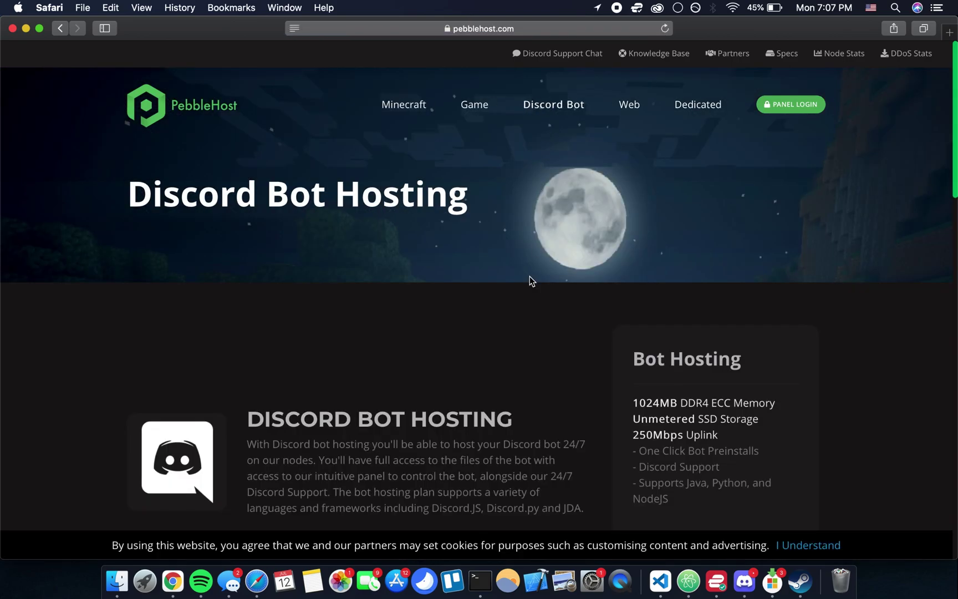
pyautogui.scroll(-3, 526, 298)
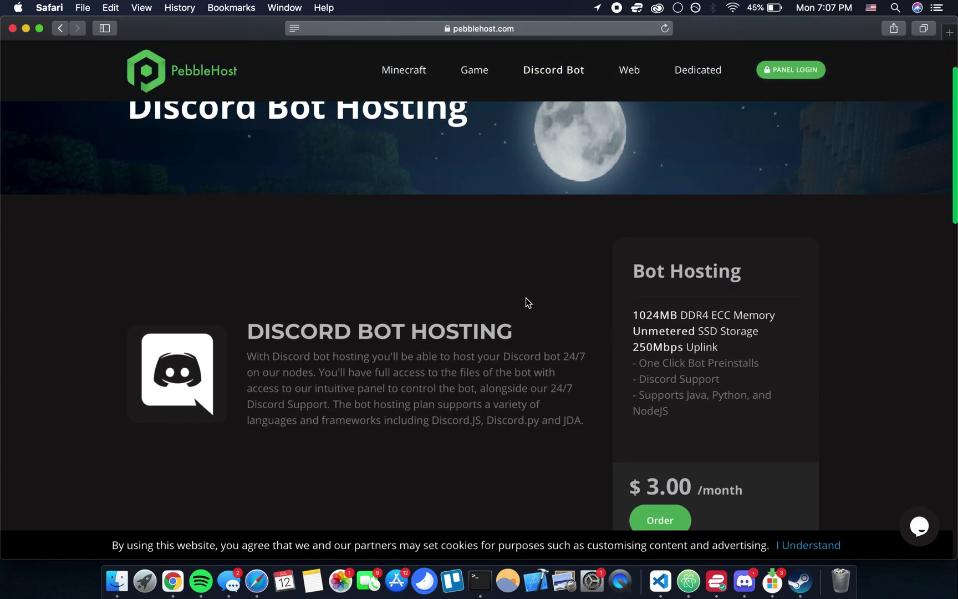
pyautogui.scroll(-2, 525, 297)
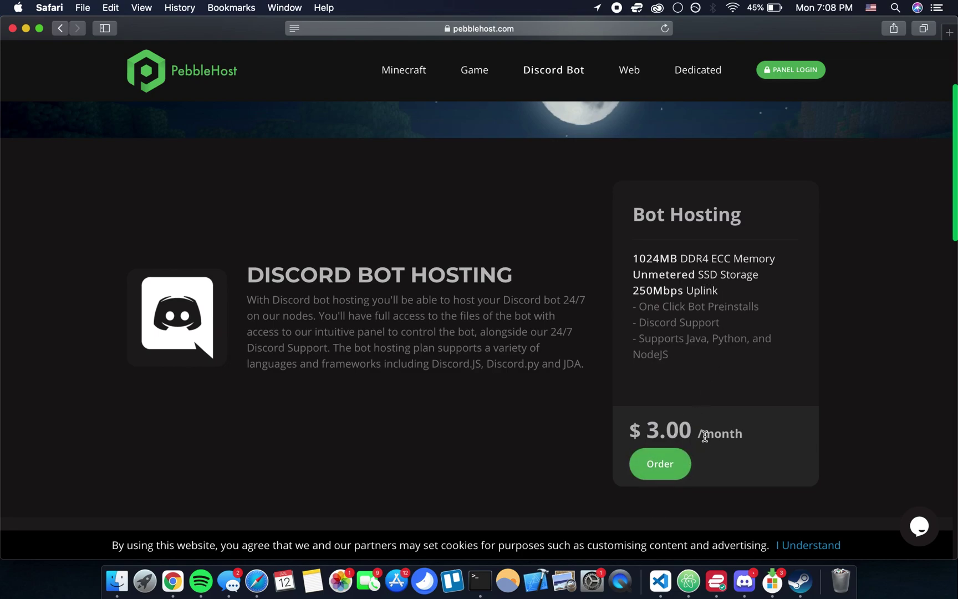
# - Order the $3.00 Bot Hosting plan and review the monthly NodeJS, North America options
pyautogui.click(670, 467)
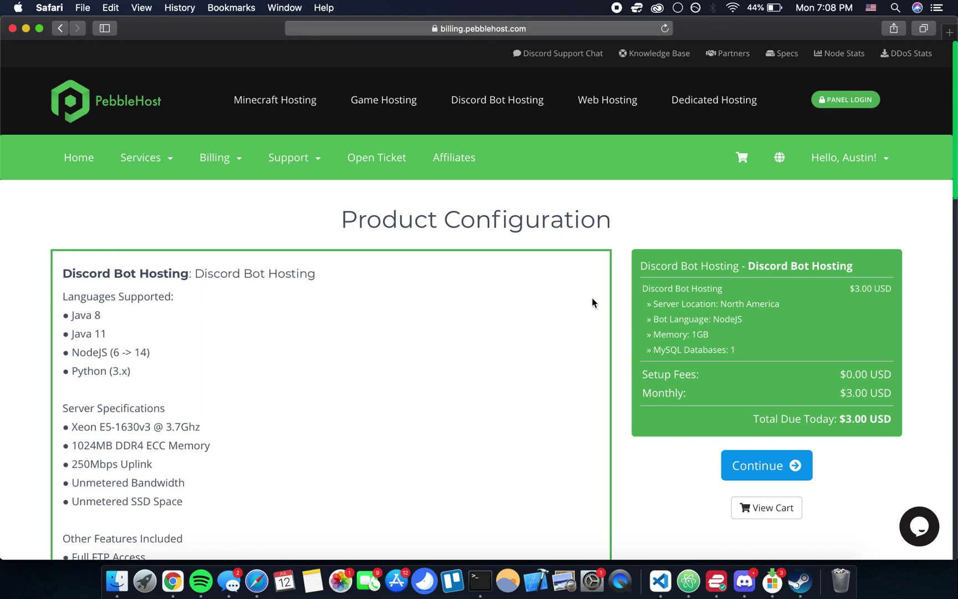
pyautogui.scroll(-5, 592, 302)
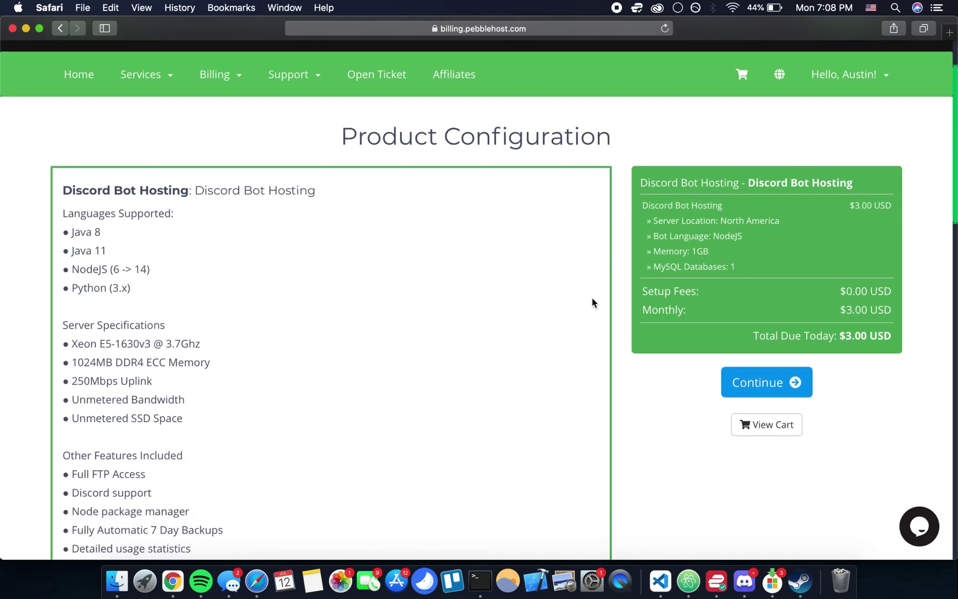
pyautogui.scroll(-4, 592, 303)
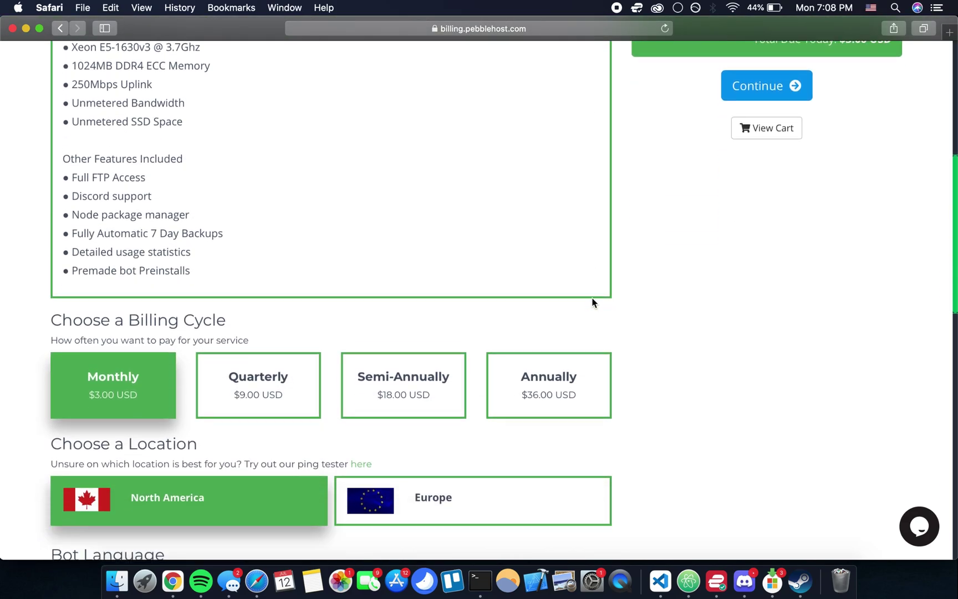
pyautogui.scroll(-5, 592, 302)
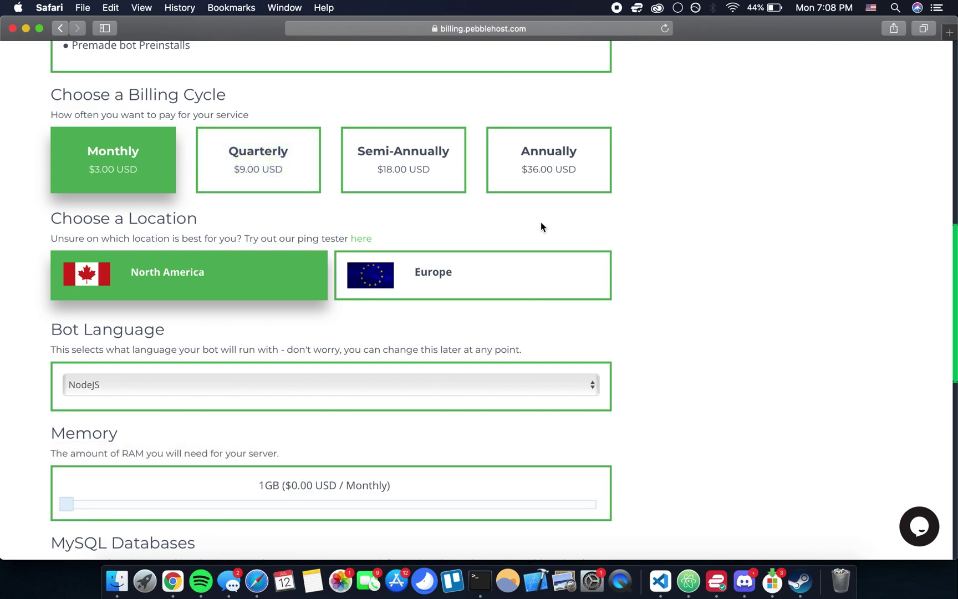
pyautogui.scroll(-3, 541, 226)
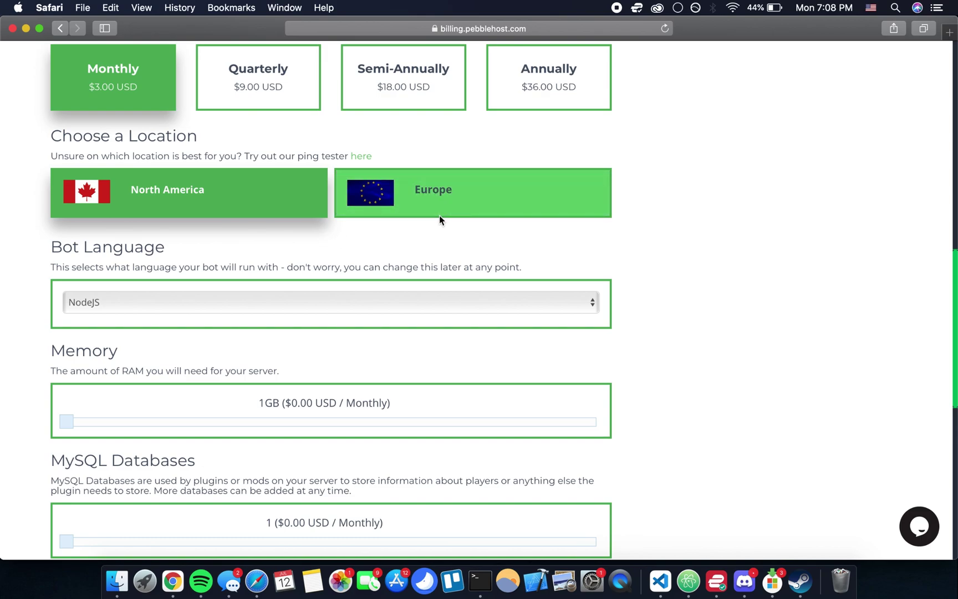
pyautogui.scroll(-5, 439, 220)
pyautogui.scroll(-1, 439, 219)
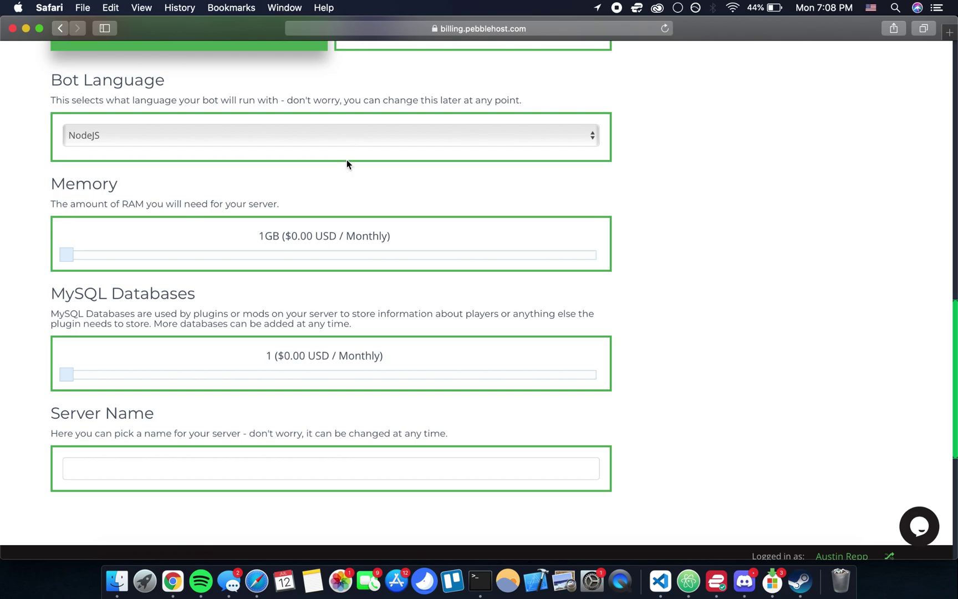
pyautogui.scroll(-2, 344, 169)
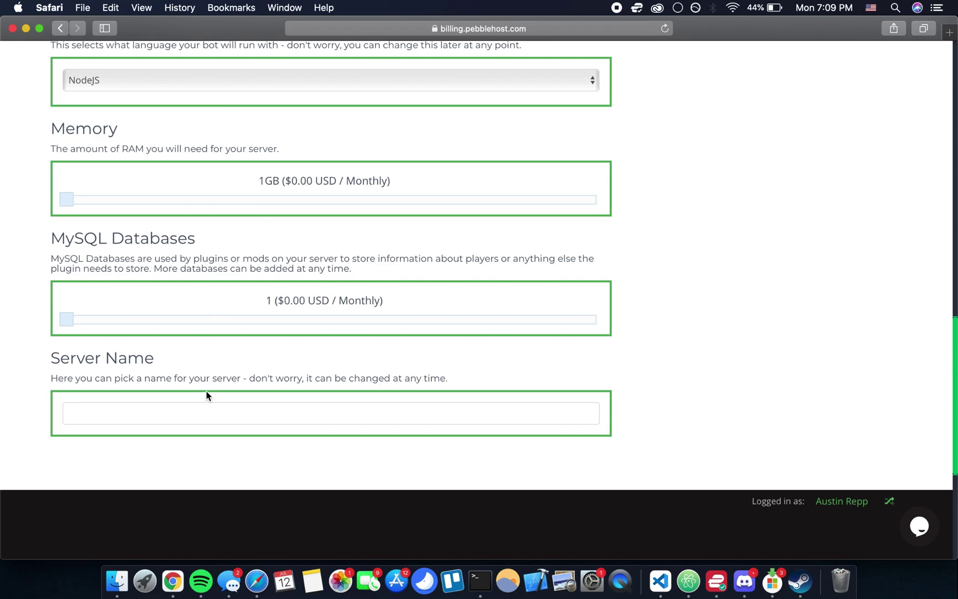
# - Name the server 'Tutorial' and submit the order
pyautogui.click(198, 409)
pyautogui.write('Tutorial')
pyautogui.scroll(10, 646, 337)
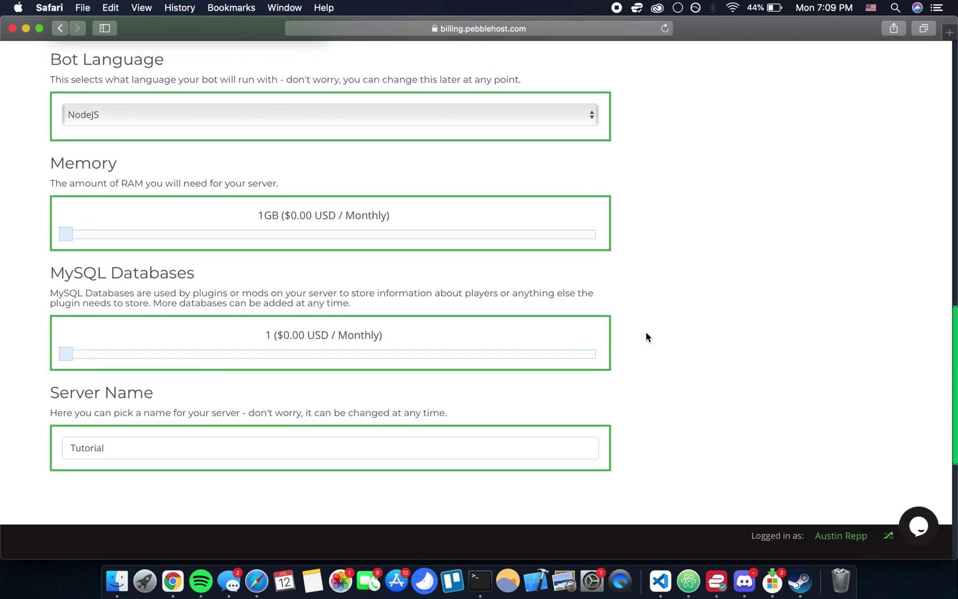
pyautogui.scroll(3, 647, 337)
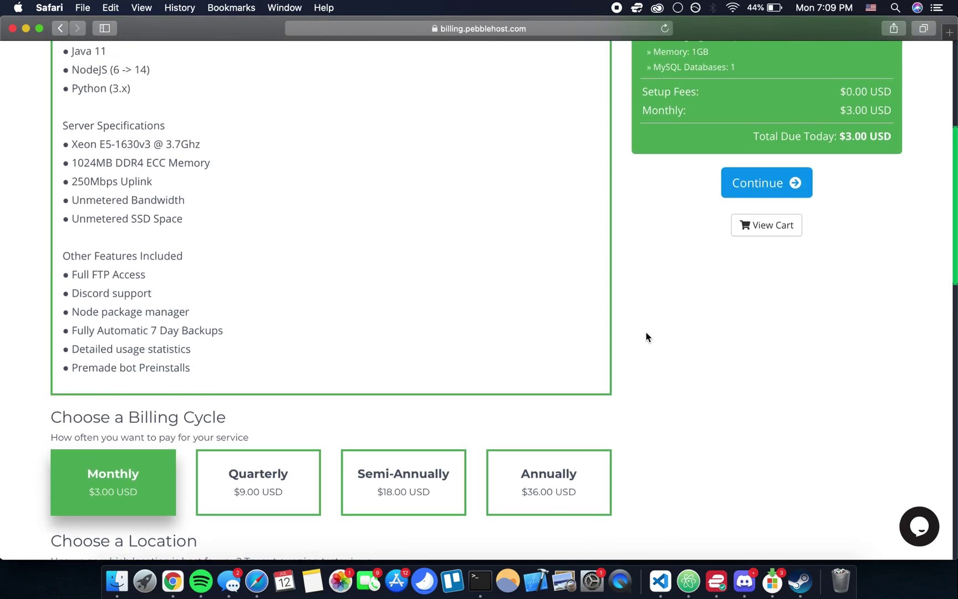
pyautogui.scroll(1, 646, 336)
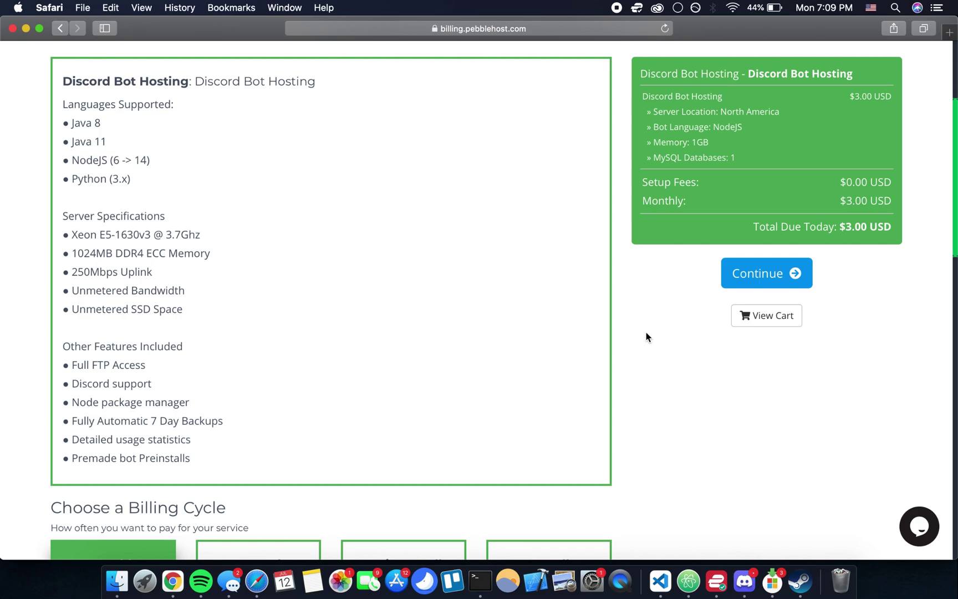
pyautogui.click(774, 272)
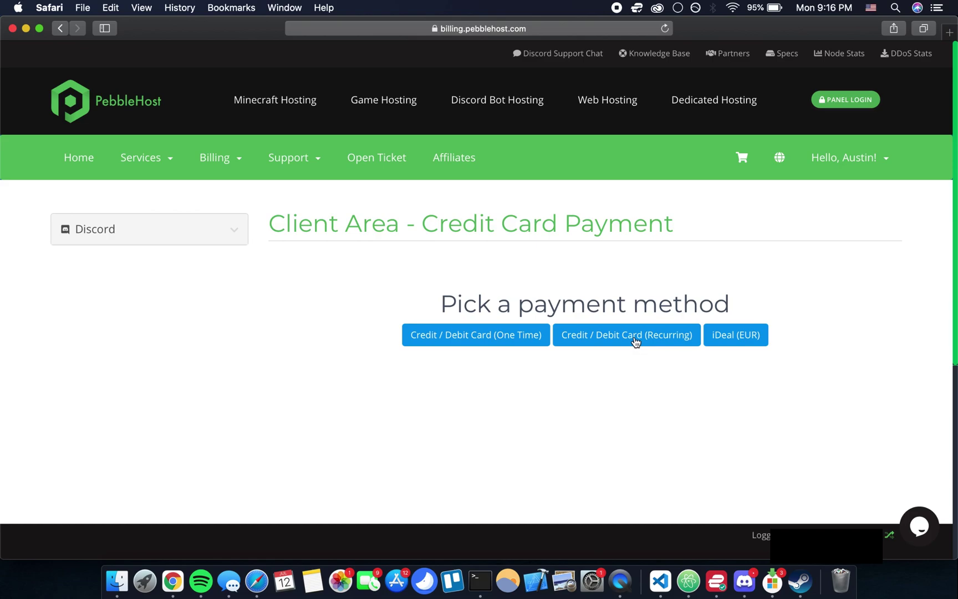
# - Pay for the order with a one-time Credit / Debit Card payment
pyautogui.click(502, 343)
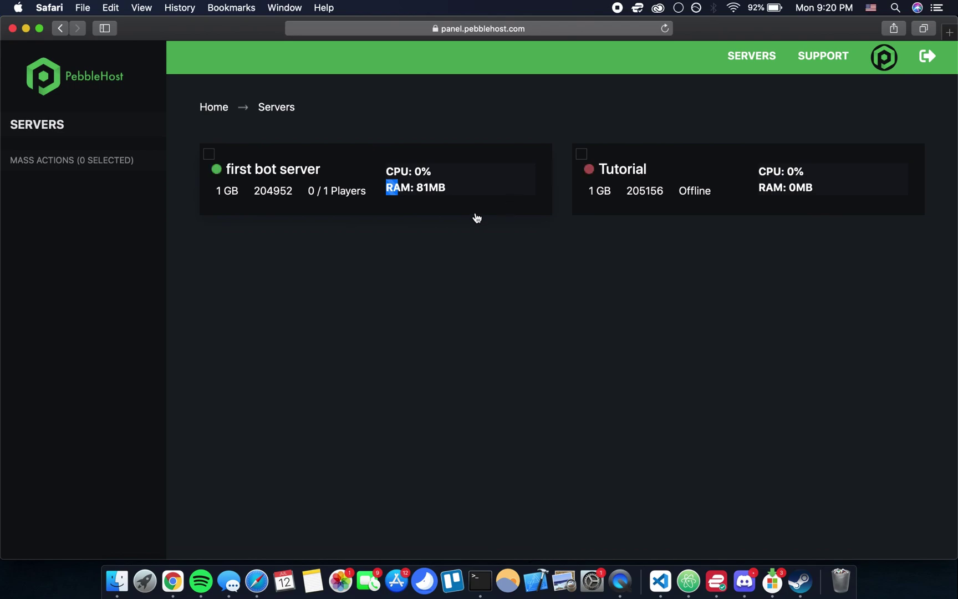
# - Select the Tutorial server card in the servers list
pyautogui.click(715, 190)
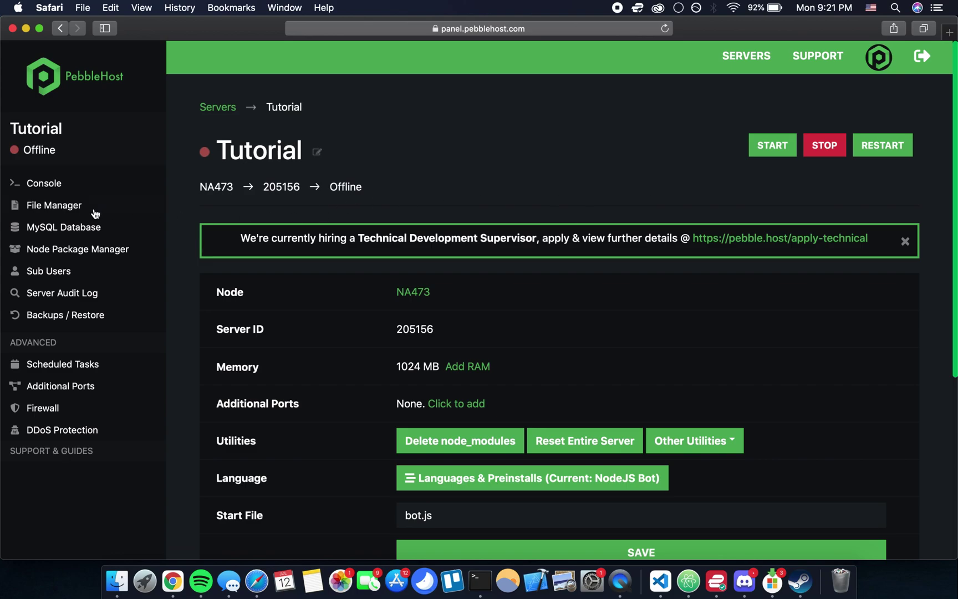
# - In File Manager, select all five default files and confirm their deletion
pyautogui.click(70, 207)
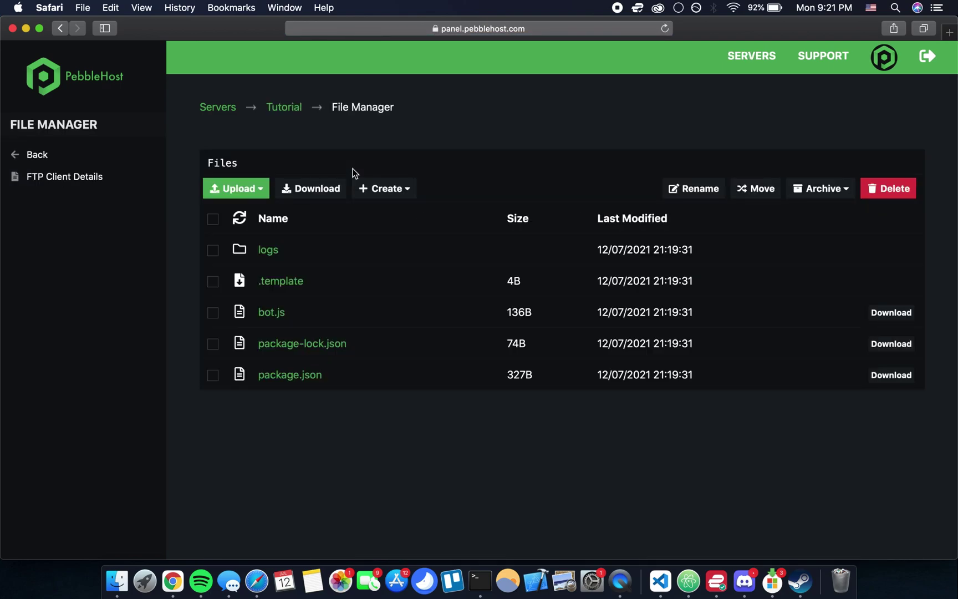
pyautogui.click(215, 220)
pyautogui.click(894, 189)
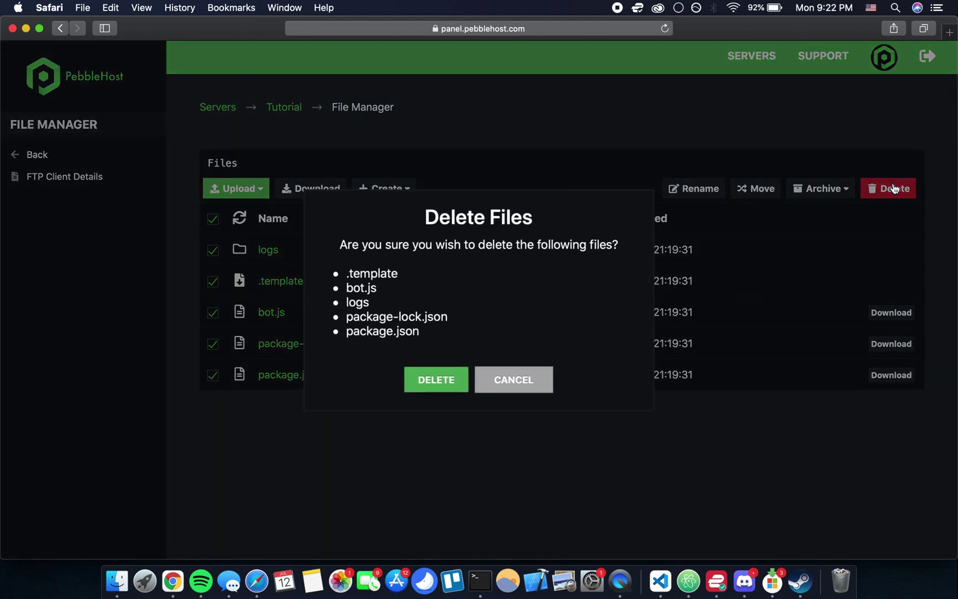
pyautogui.click(430, 378)
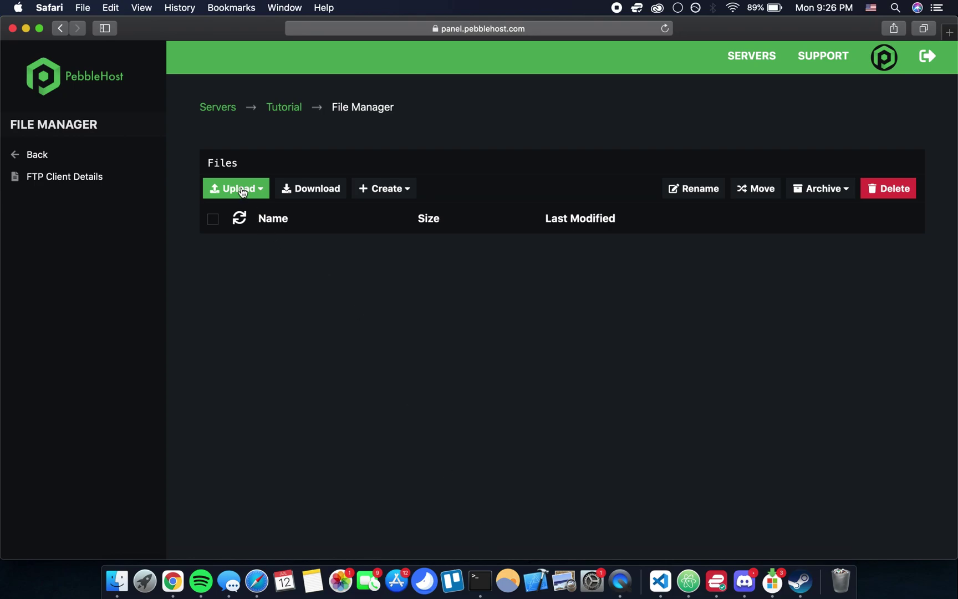
# - Upload the BotFiles folder from the Red-tagged Hosting folder as a folder upload
pyautogui.click(242, 191)
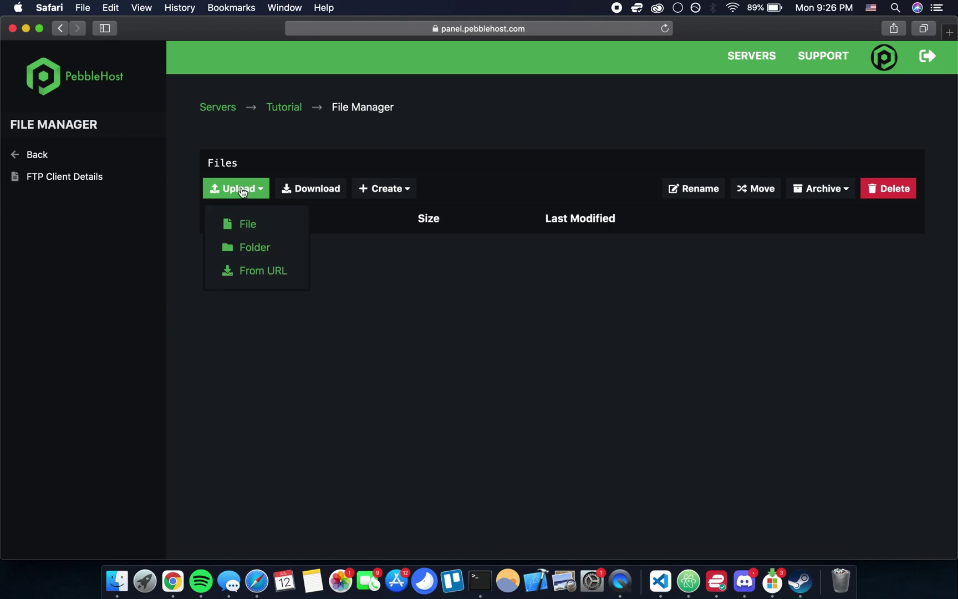
pyautogui.click(276, 253)
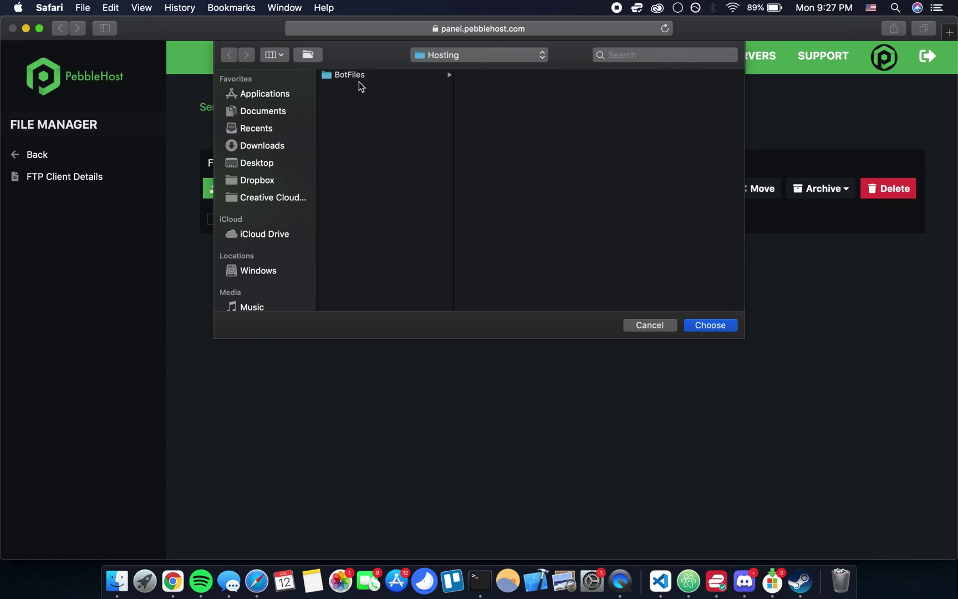
pyautogui.scroll(-5, 255, 257)
pyautogui.click(268, 303)
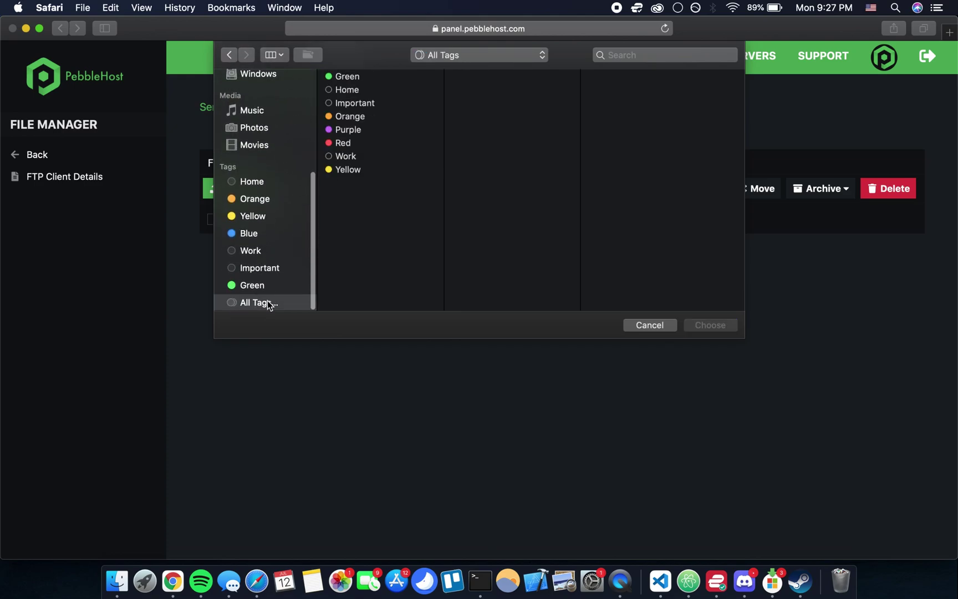
pyautogui.click(348, 144)
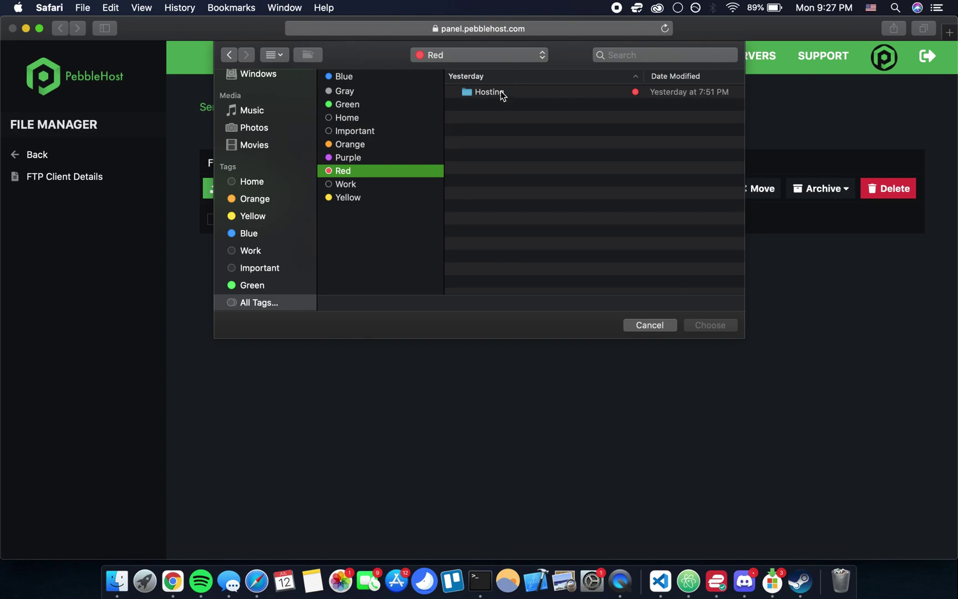
pyautogui.doubleClick(501, 92)
pyautogui.click(434, 93)
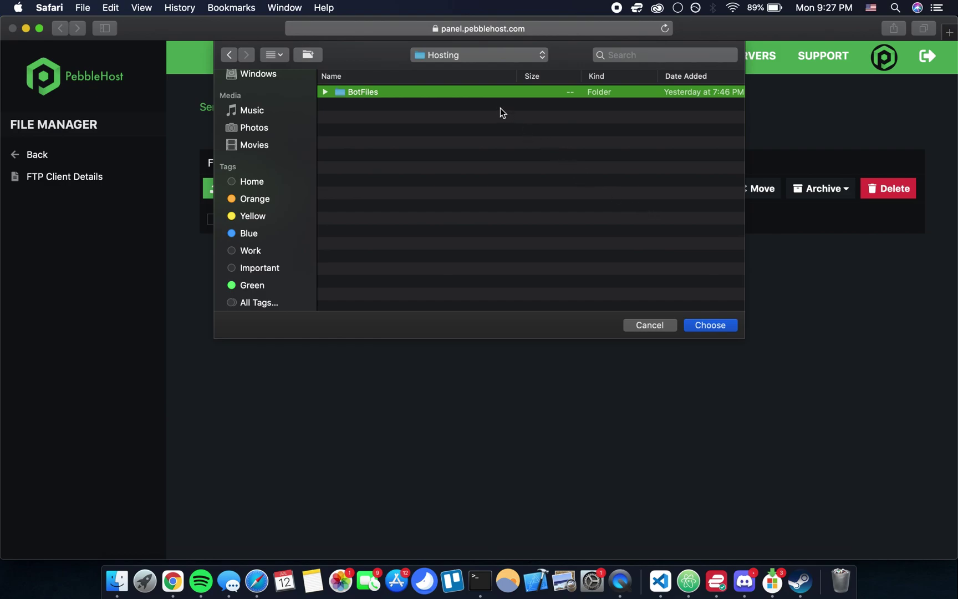
pyautogui.click(718, 326)
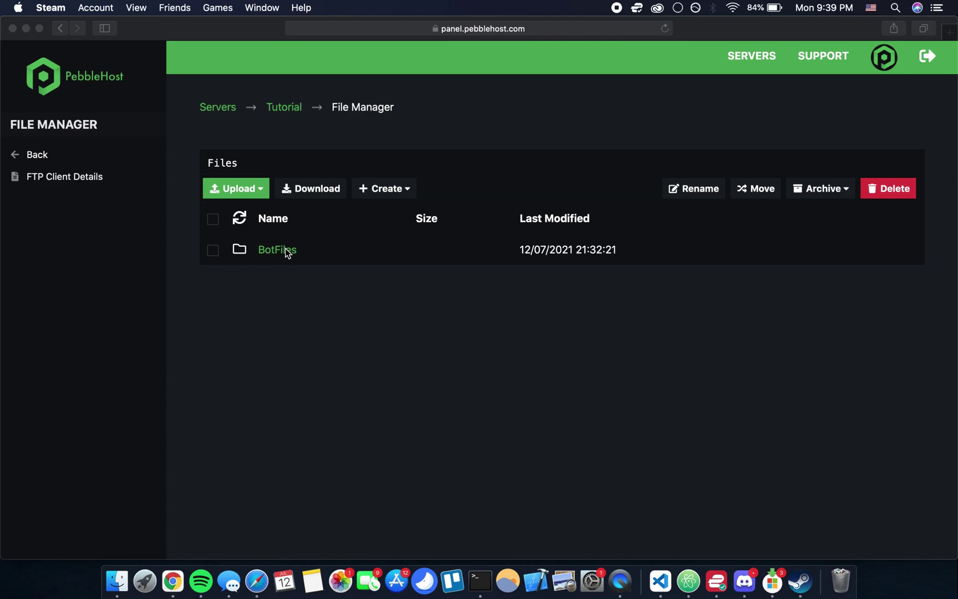
# - Bring the Safari window with the File Manager showing BotFiles back into focus
pyautogui.click(286, 250)
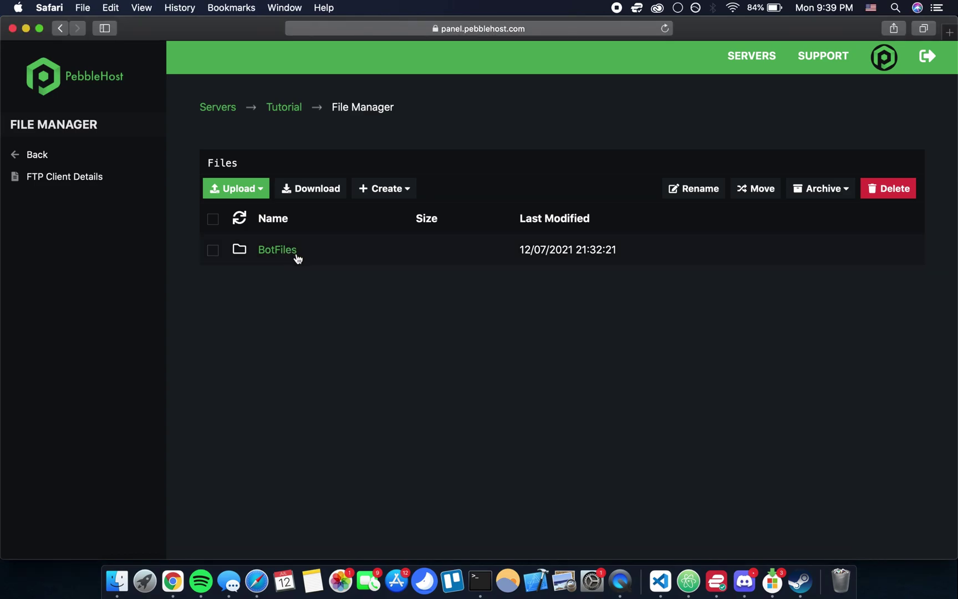
# - Move all BotFiles contents to the root folder '/' and return to the top level
pyautogui.click(293, 255)
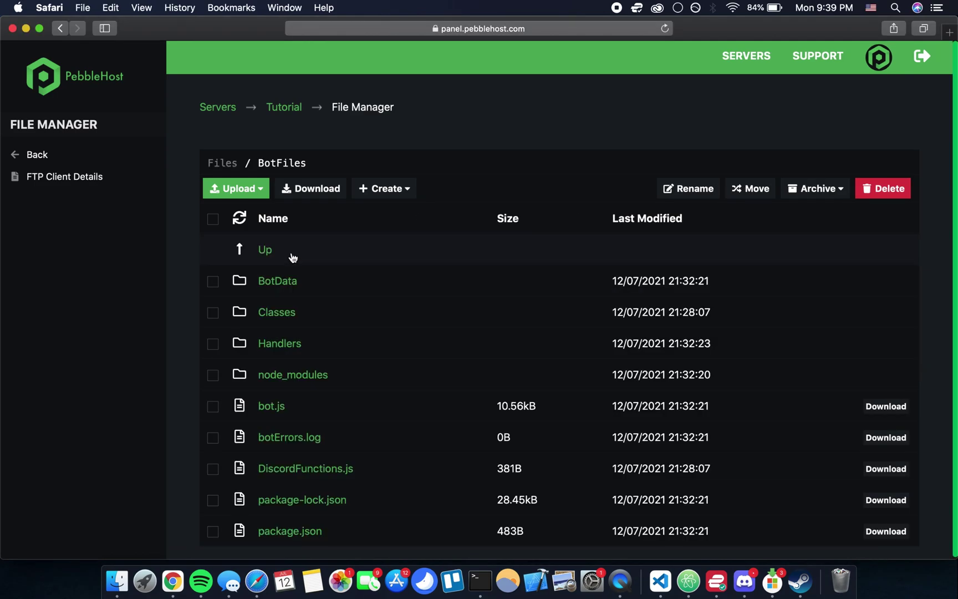
pyautogui.click(214, 220)
pyautogui.scroll(-1, 185, 266)
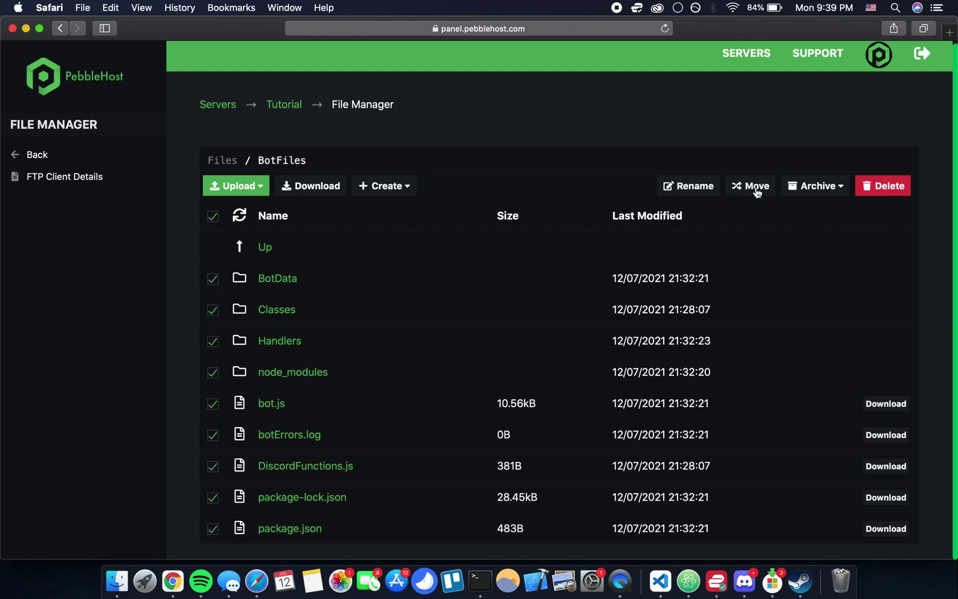
pyautogui.click(757, 192)
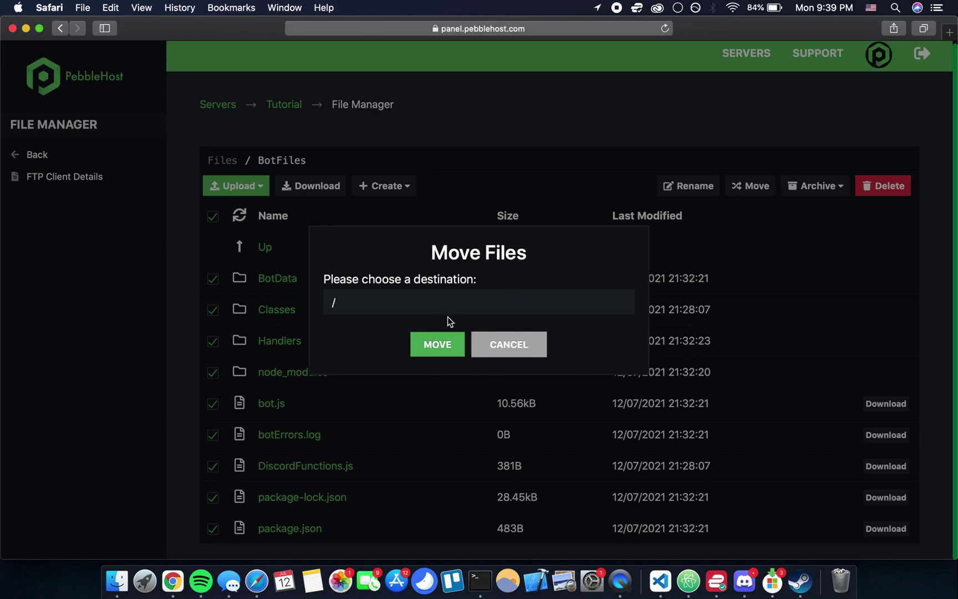
pyautogui.click(434, 344)
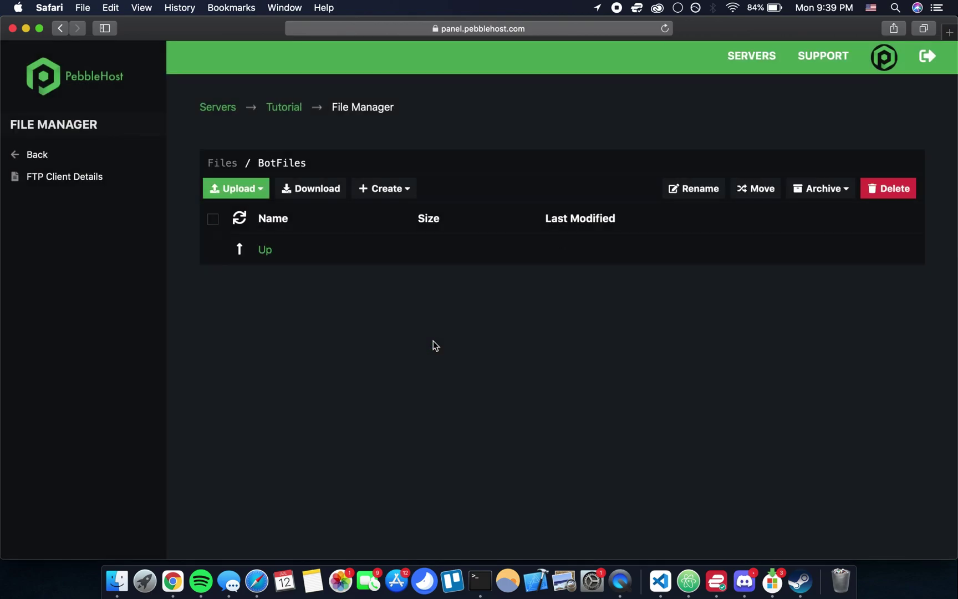
pyautogui.click(268, 252)
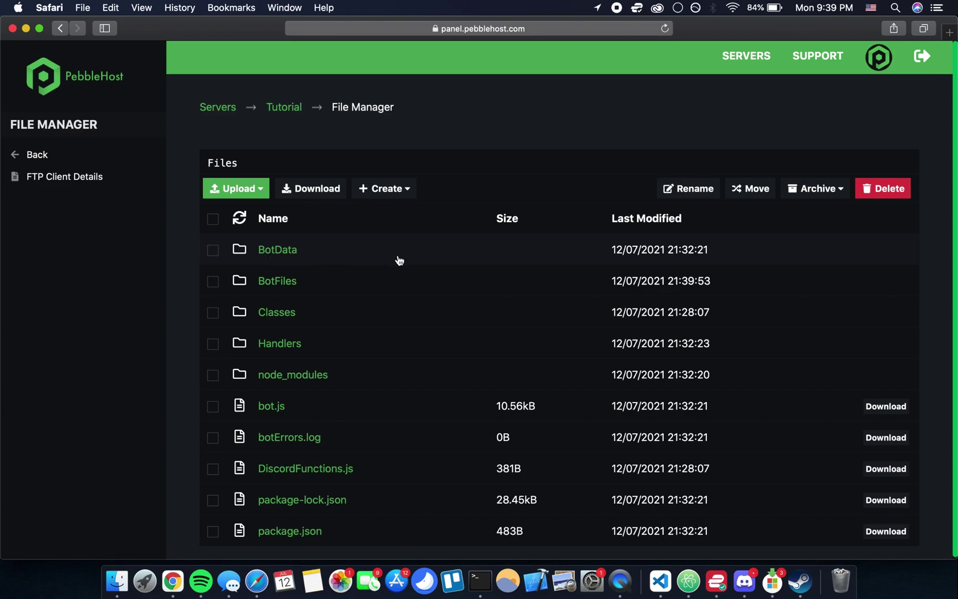
pyautogui.scroll(-1, 399, 260)
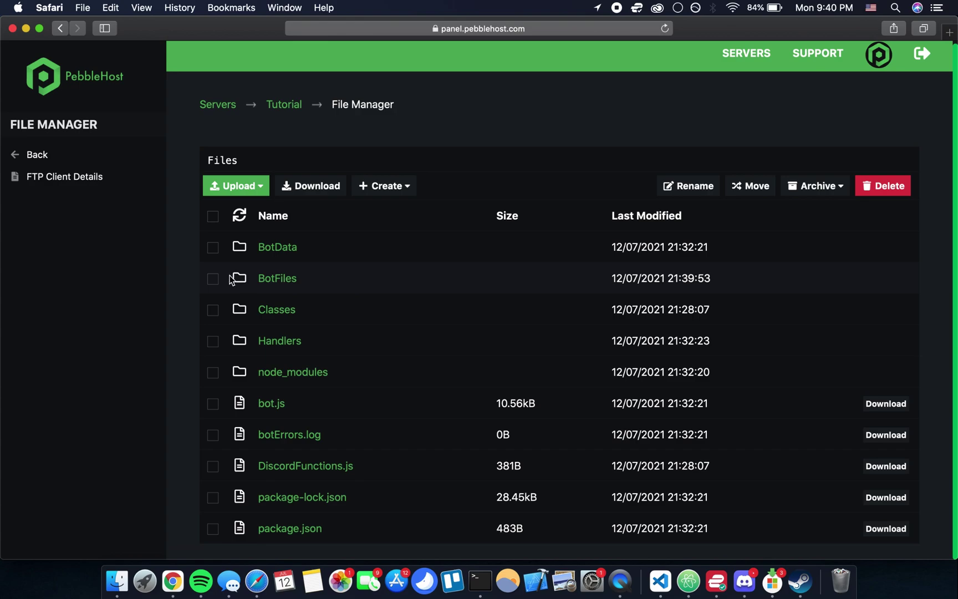
# - Select the empty BotFiles folder and confirm deleting it
pyautogui.click(213, 279)
pyautogui.click(874, 188)
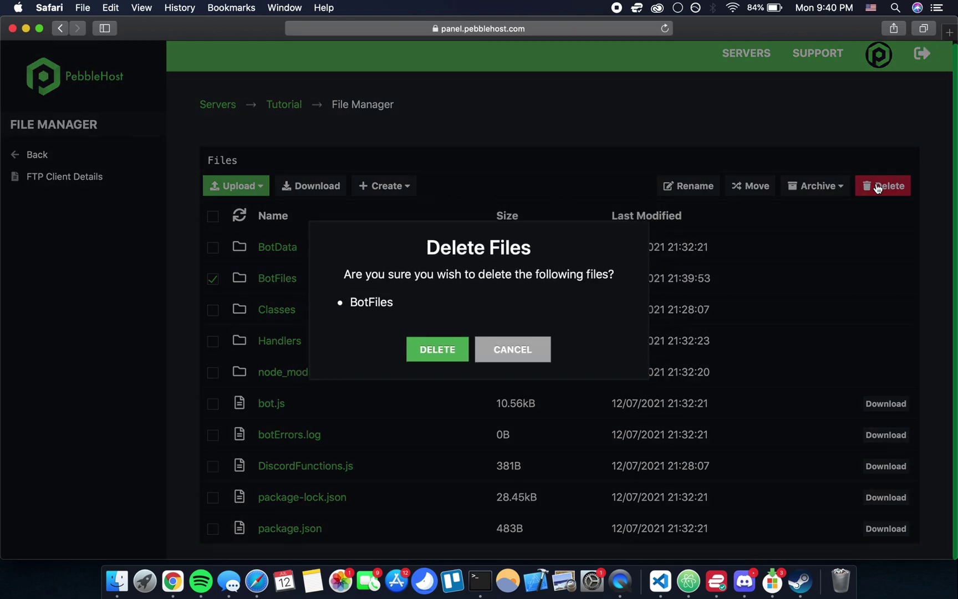
pyautogui.click(449, 355)
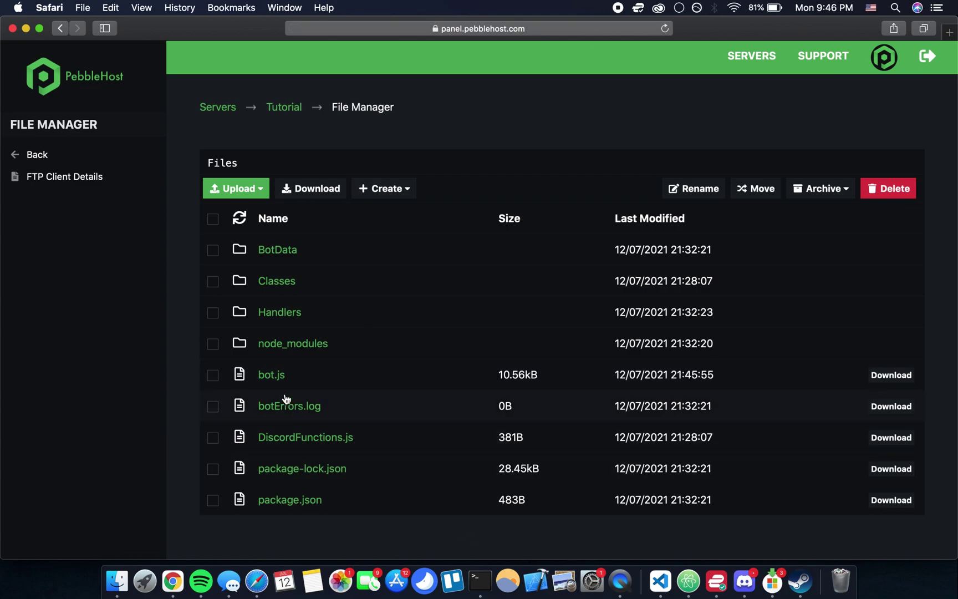
# - In bot.js, insert '__dirname = path.resolve();' as line 8 after the imports and save
pyautogui.click(273, 382)
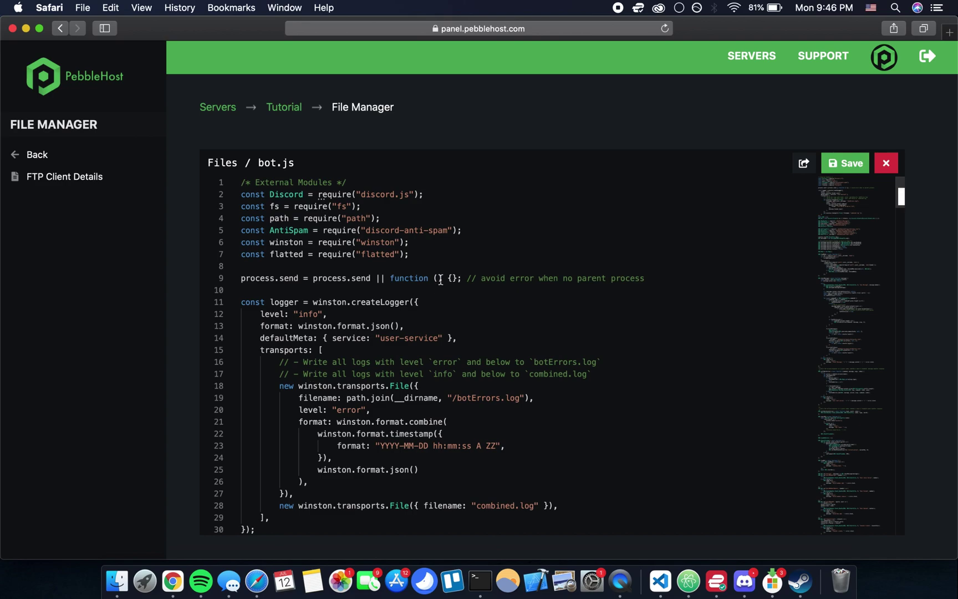
pyautogui.click(415, 254)
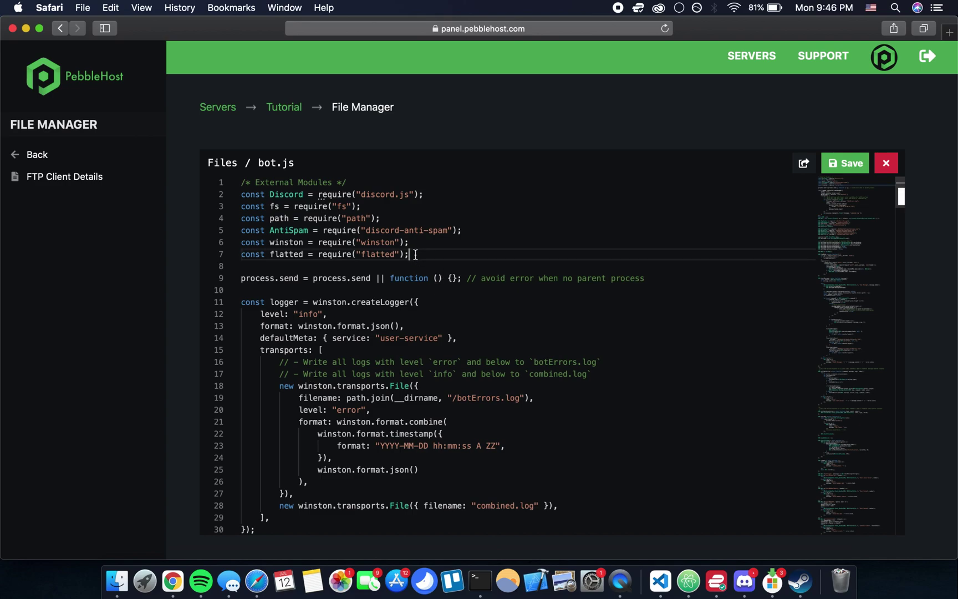
pyautogui.press('Return')
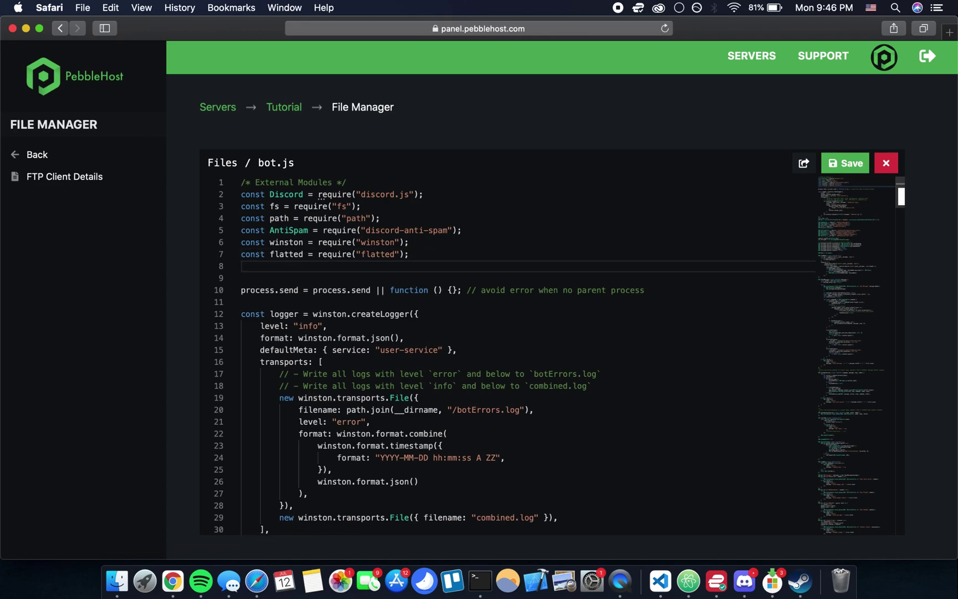
pyautogui.write('__dirname = path.resolve();')
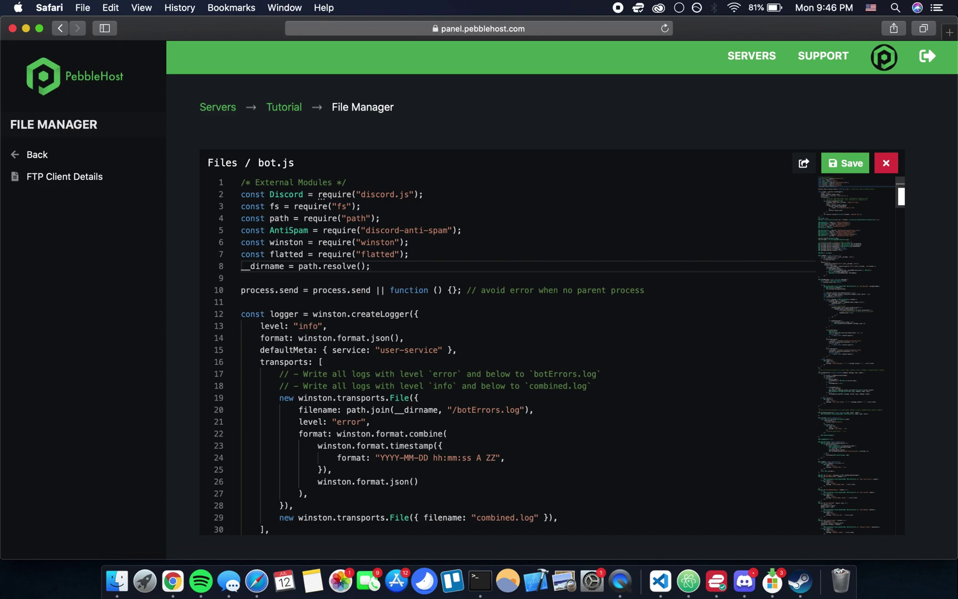
pyautogui.press('super+s')
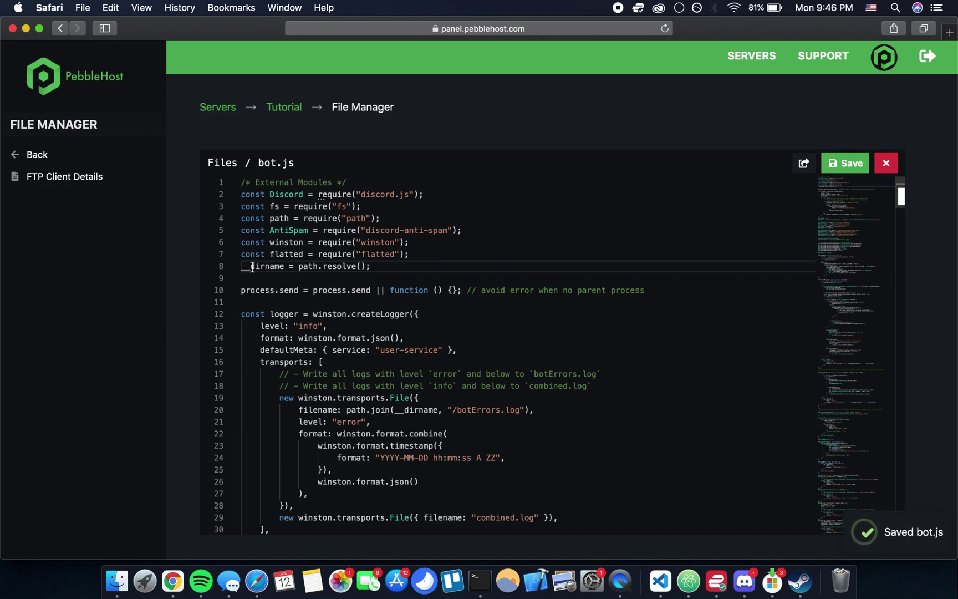
pyautogui.moveTo(250, 268); pyautogui.dragTo(239, 267)
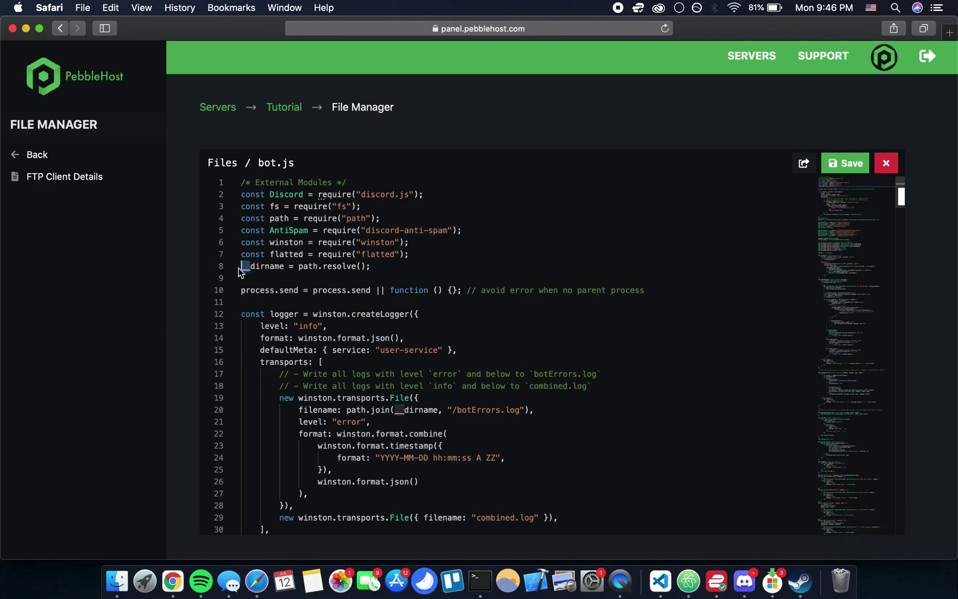
pyautogui.click(274, 267)
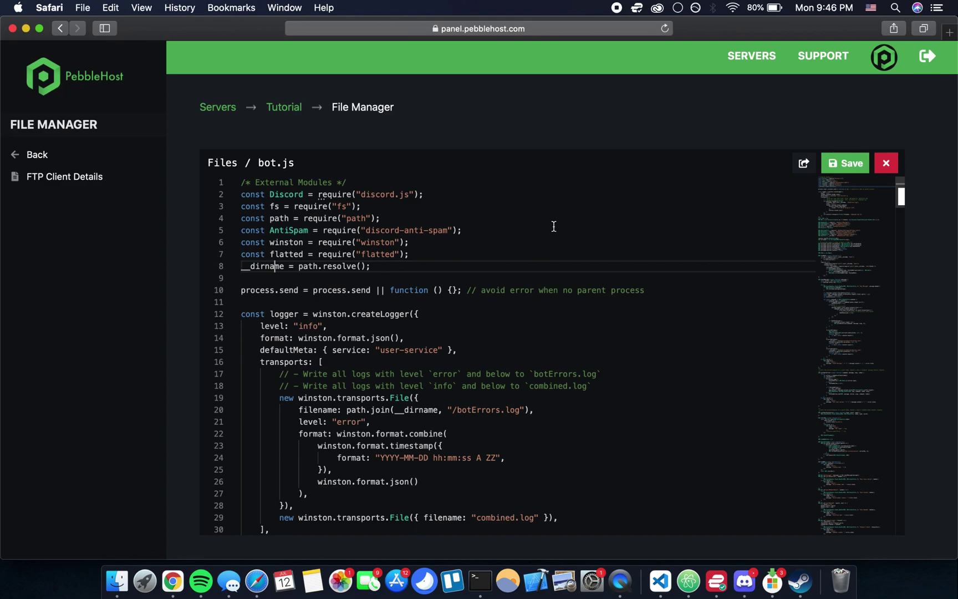
# - Save the patched bot.js and close the editor, then look inside the BotData folder
pyautogui.click(848, 163)
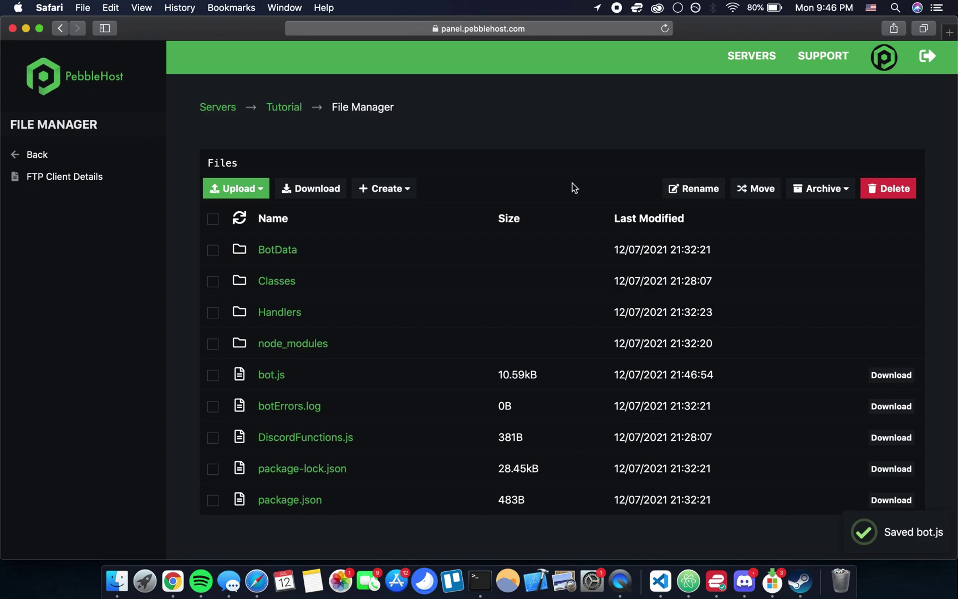
pyautogui.click(291, 250)
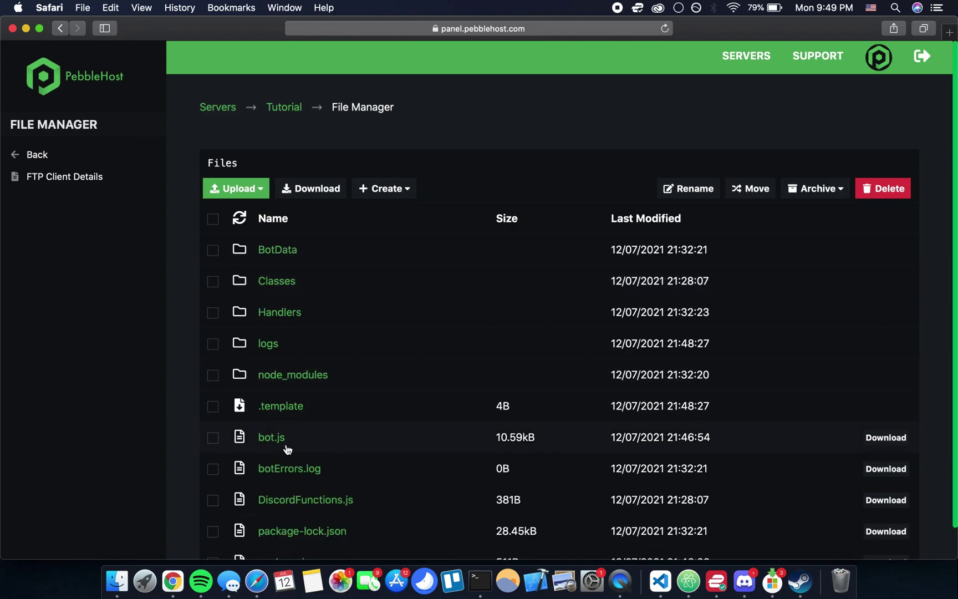
# - Change the Tutorial server's start file from app.js to bot.js, save it, and start the server
pyautogui.click(37, 156)
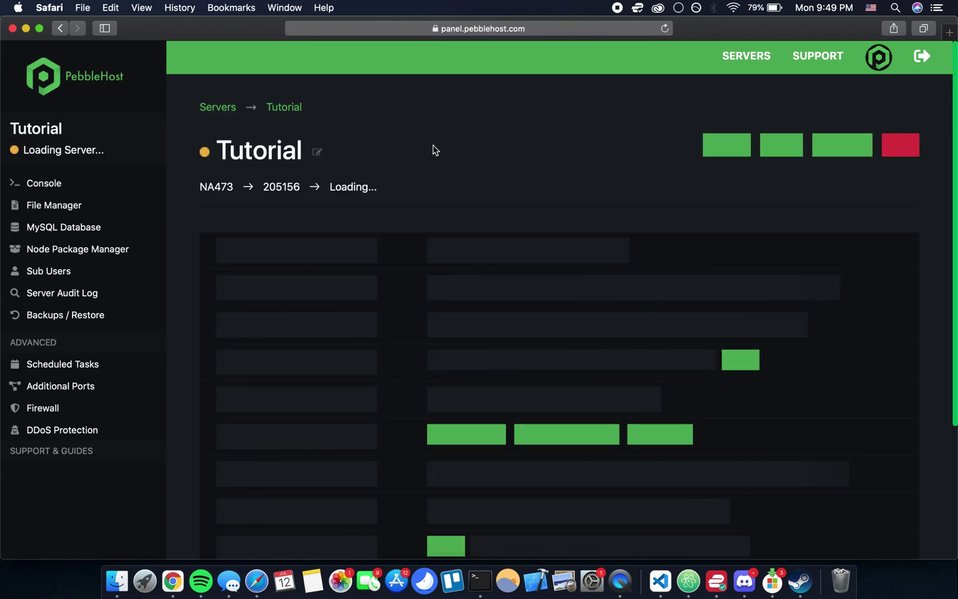
pyautogui.scroll(-2, 568, 234)
pyautogui.scroll(-1, 568, 234)
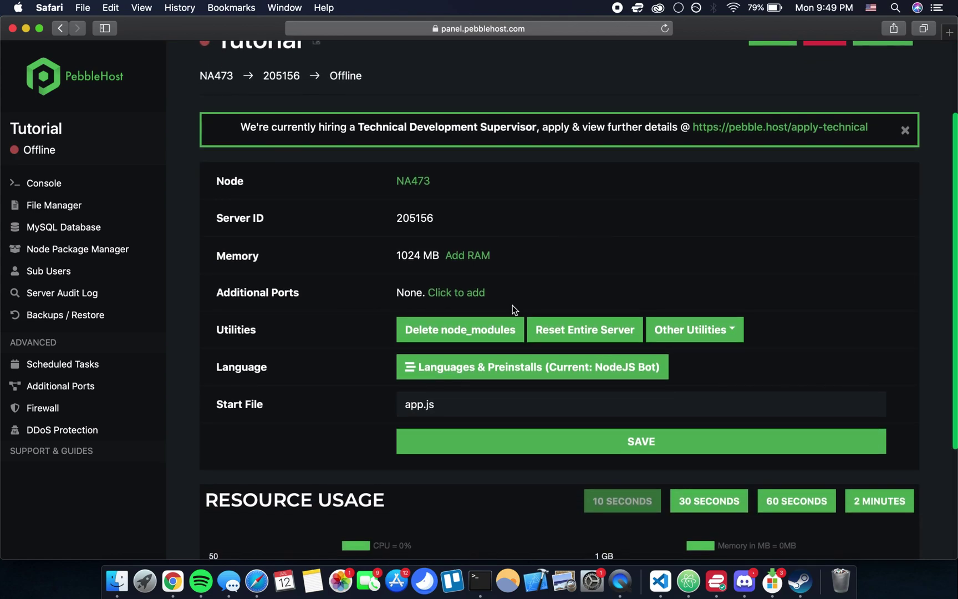
pyautogui.moveTo(448, 403); pyautogui.dragTo(370, 406)
pyautogui.press('BackSpace')
pyautogui.write('bot.js')
pyautogui.click(563, 442)
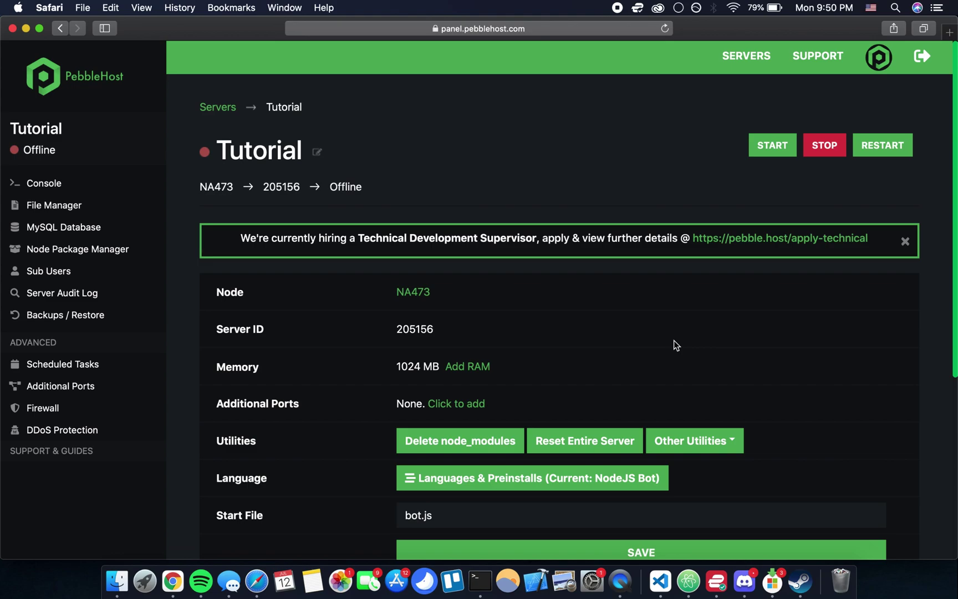
pyautogui.click(773, 146)
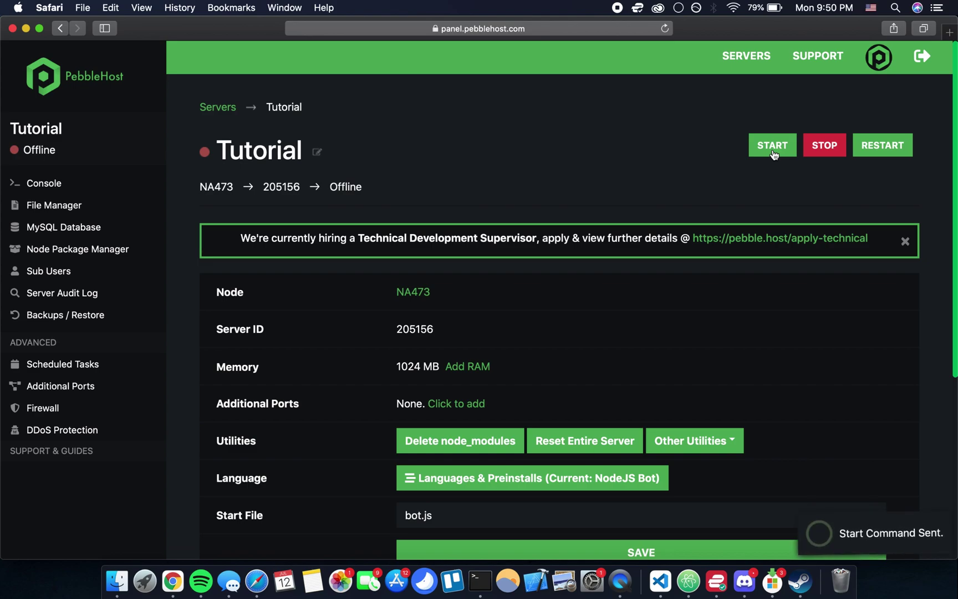
# - Check the console's startup log for the Bot Initialization lines confirming the bot is running
pyautogui.click(45, 183)
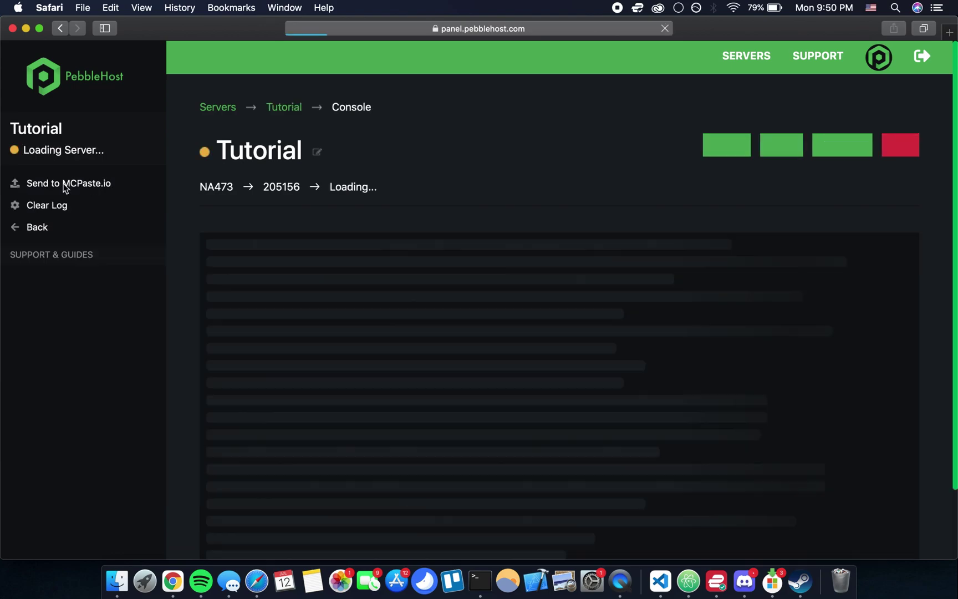
pyautogui.scroll(-5, 654, 259)
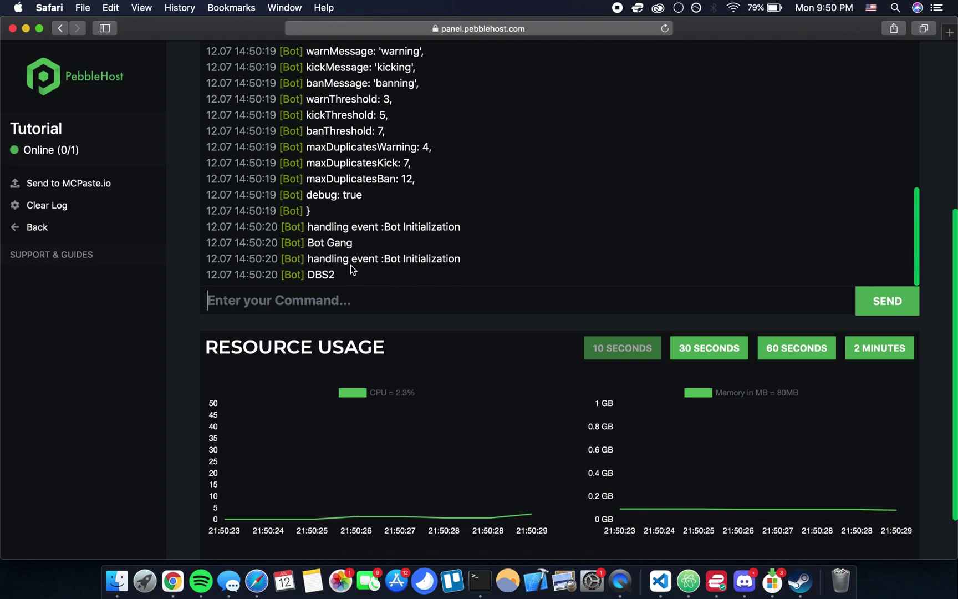
pyautogui.moveTo(333, 274); pyautogui.dragTo(300, 245)
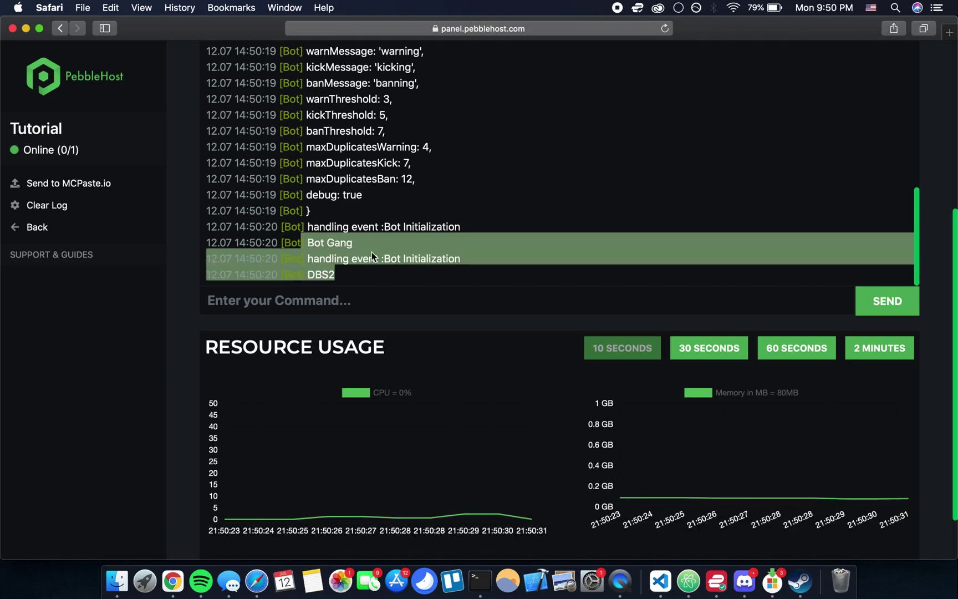
pyautogui.click(410, 256)
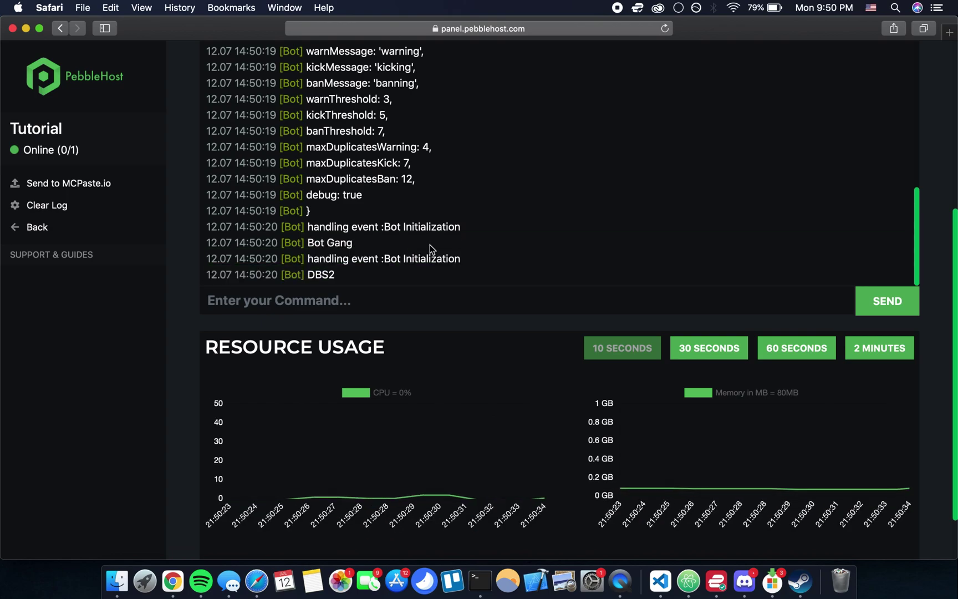
pyautogui.moveTo(463, 227); pyautogui.dragTo(307, 228)
pyautogui.click(468, 194)
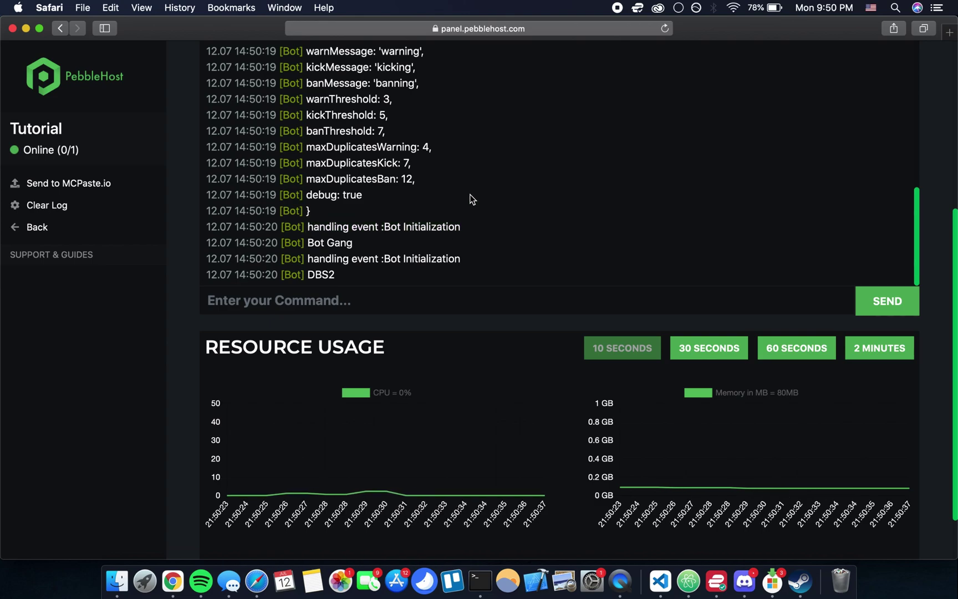
pyautogui.scroll(5, 469, 194)
pyautogui.scroll(-6, 469, 194)
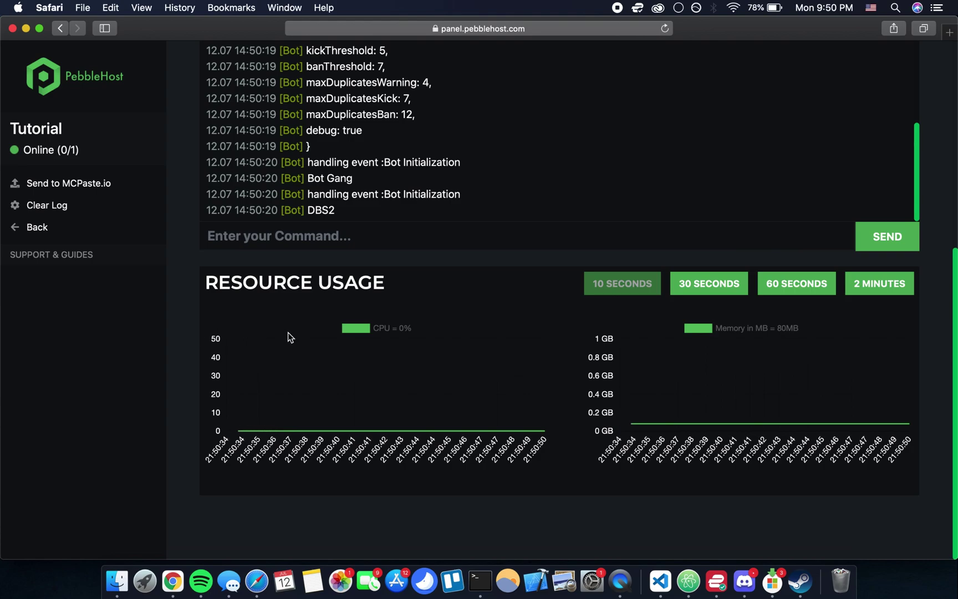
pyautogui.moveTo(624, 424)
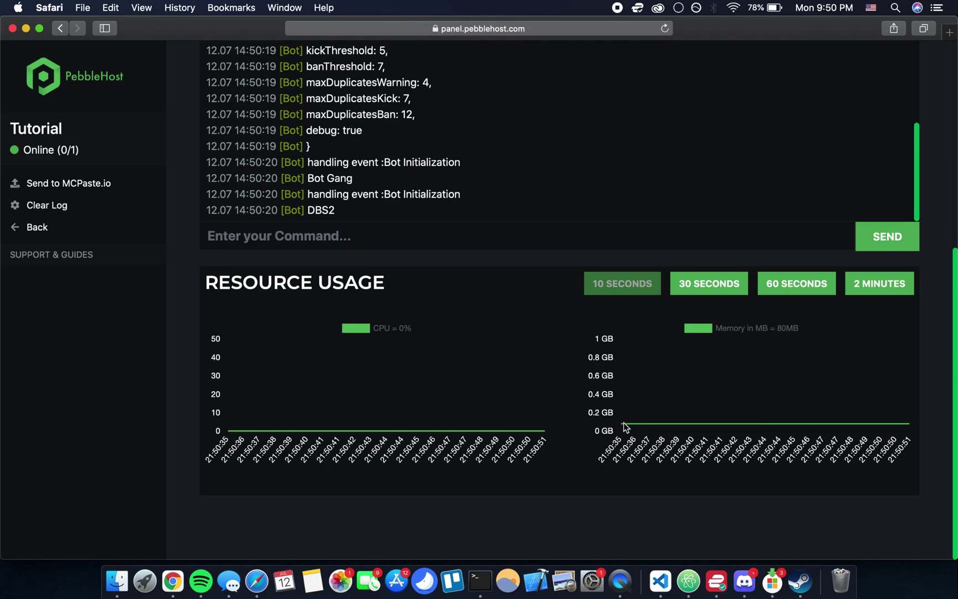